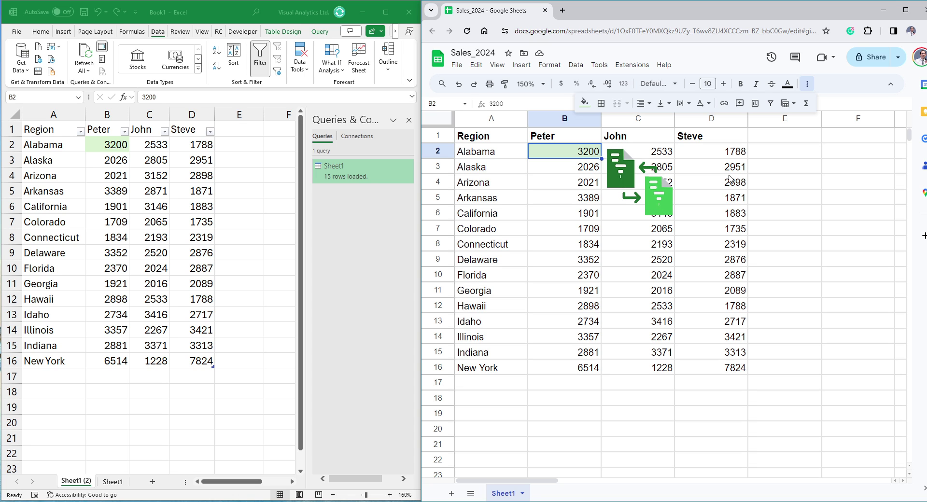
Set cell B2 for Alabama to 5000 in the Google sheet and refresh all data in the Excel workbook.
{"action": "type", "text": "5000"}
{"action": "key", "text": "Return"}
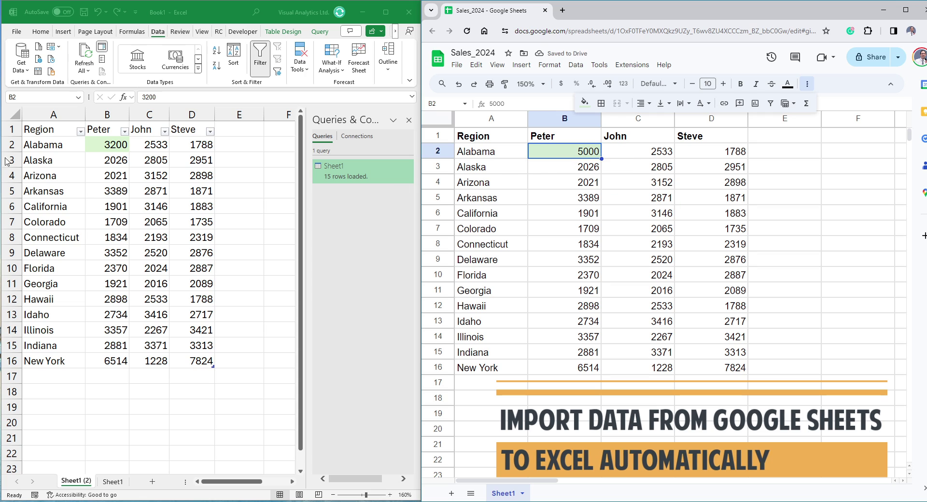
{"action": "left_click", "coordinate": [95, 147]}
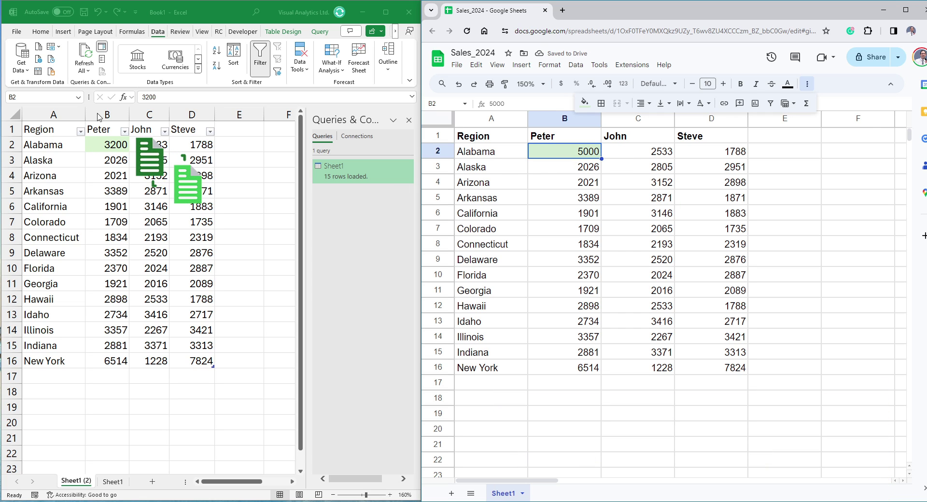
{"action": "left_click", "coordinate": [84, 56]}
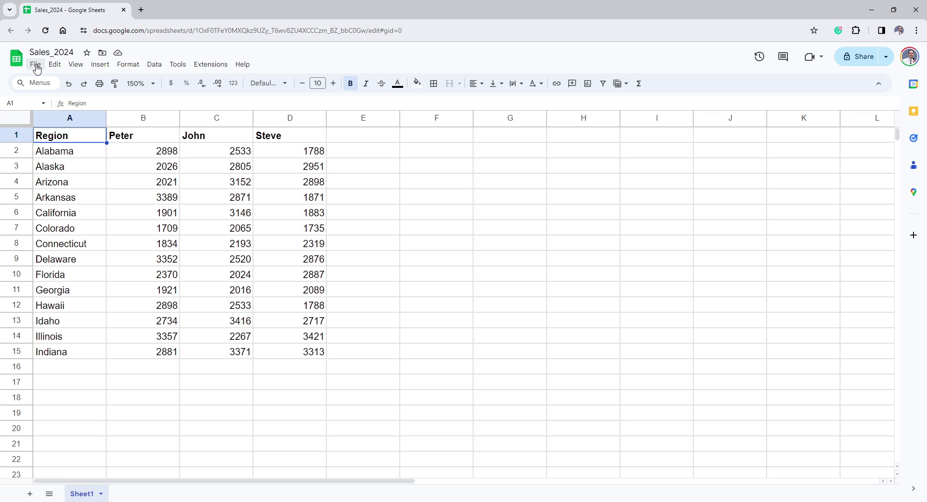
Open the web publishing settings for Sales_2024 and choose Microsoft Excel (.xlsx) as the link format for the entire document.
{"action": "left_click", "coordinate": [36, 69]}
{"action": "mouse_move", "coordinate": [109, 150]}
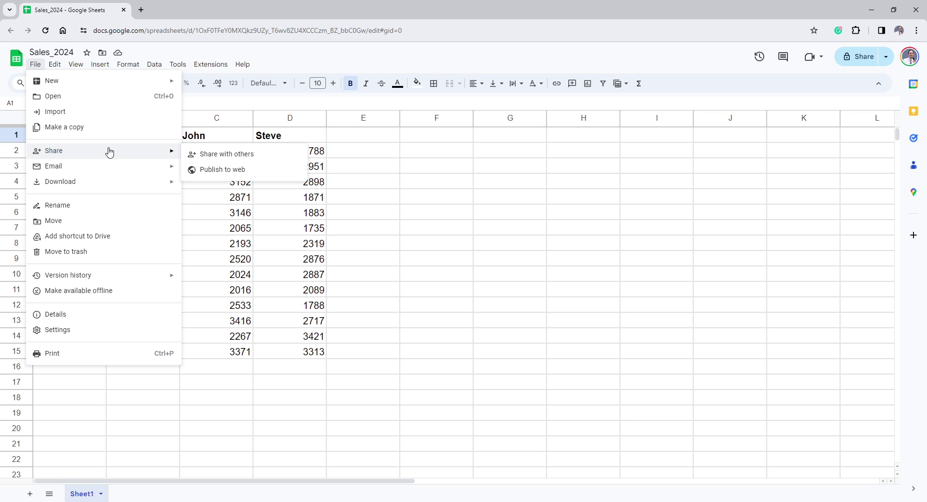
{"action": "left_click", "coordinate": [265, 172]}
{"action": "left_click", "coordinate": [451, 288]}
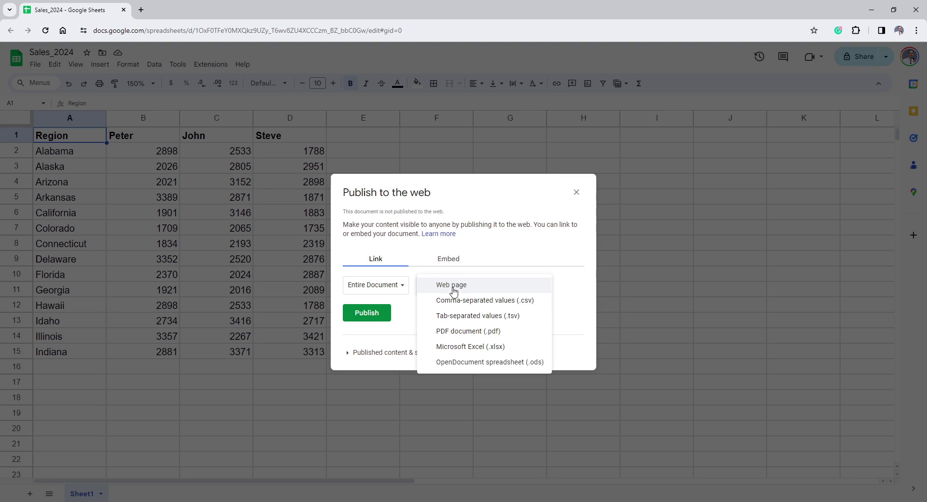
{"action": "left_click", "coordinate": [464, 346]}
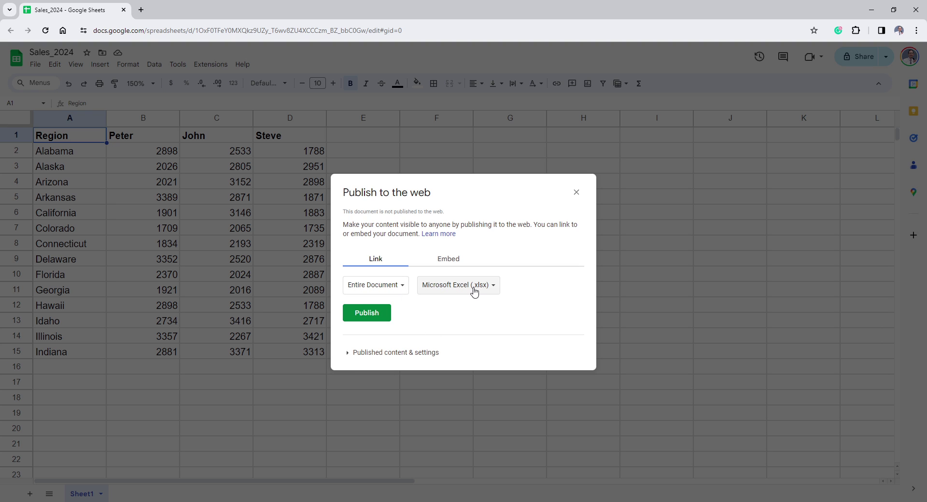
Publish the entire document with automatic republishing enabled and copy the published link.
{"action": "left_click", "coordinate": [348, 355]}
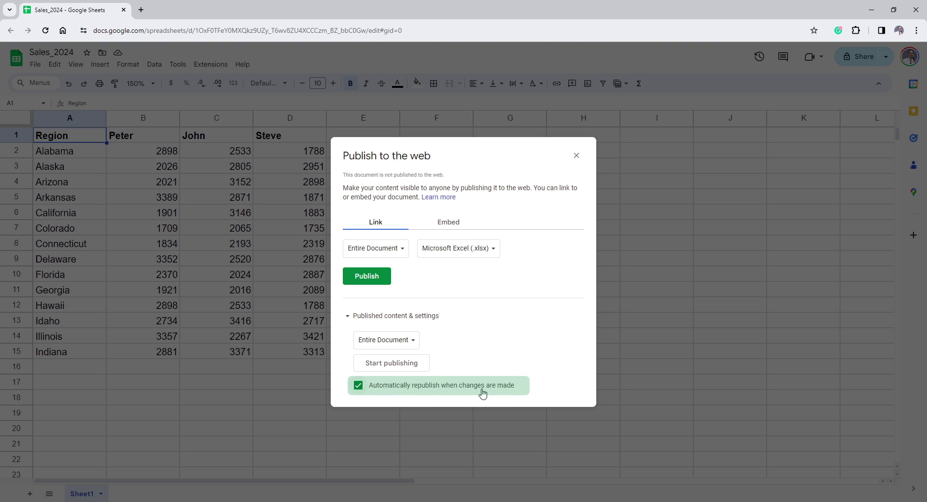
{"action": "left_click", "coordinate": [393, 366]}
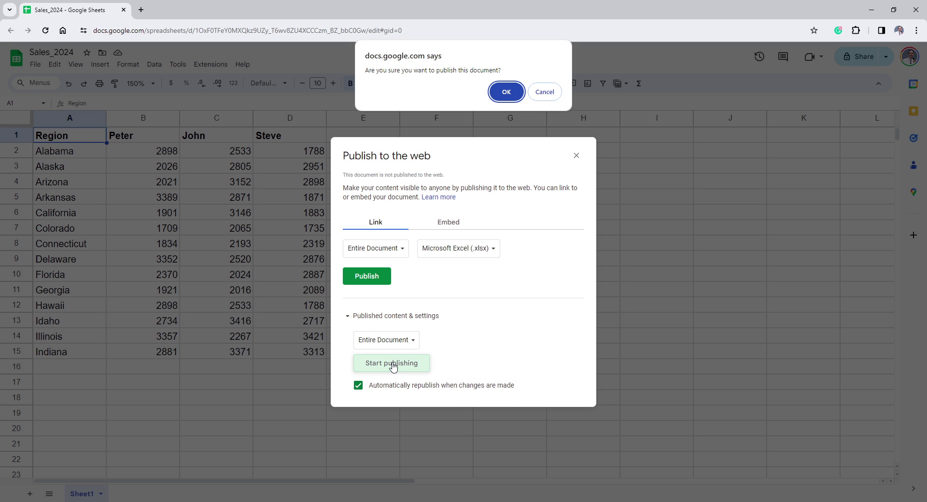
{"action": "left_click", "coordinate": [507, 93]}
{"action": "key", "text": "ctrl+c"}
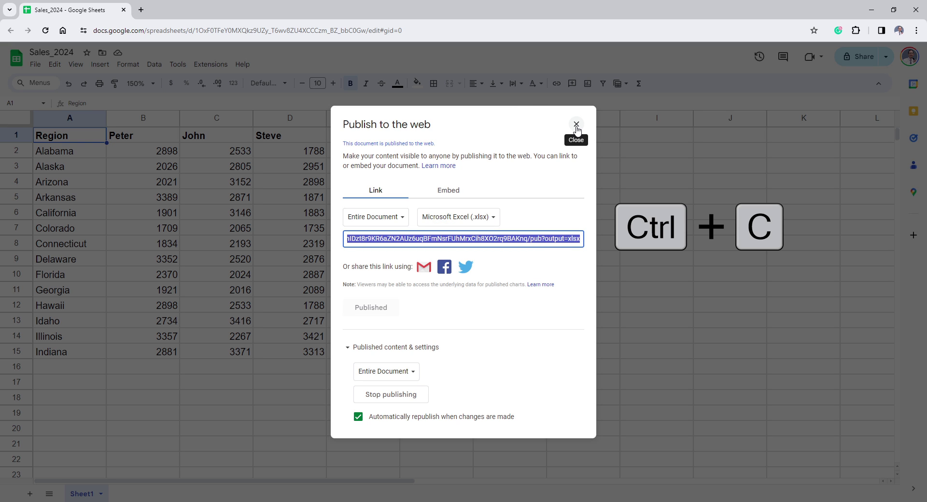
{"action": "left_click", "coordinate": [576, 124]}
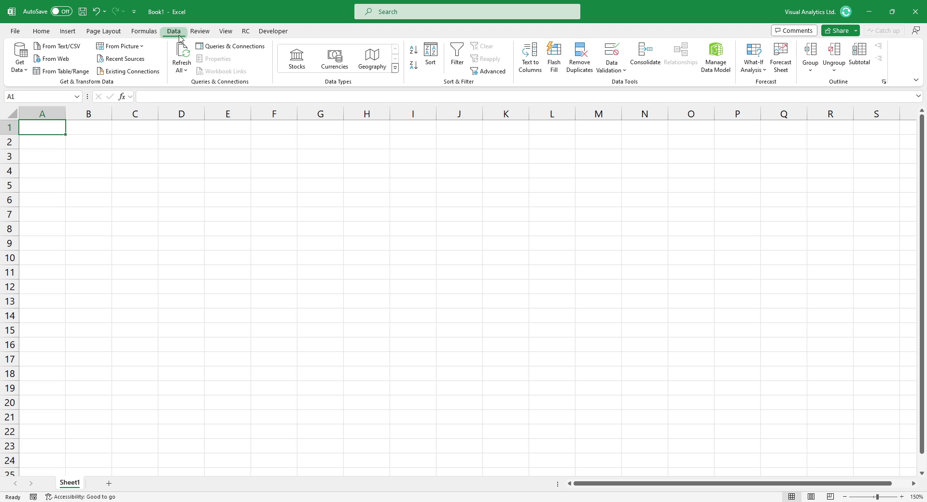
Switch to Excel, connect to the copied link as a web data source, and open its Sheet1 in the Power Query Editor.
{"action": "left_click", "coordinate": [53, 59]}
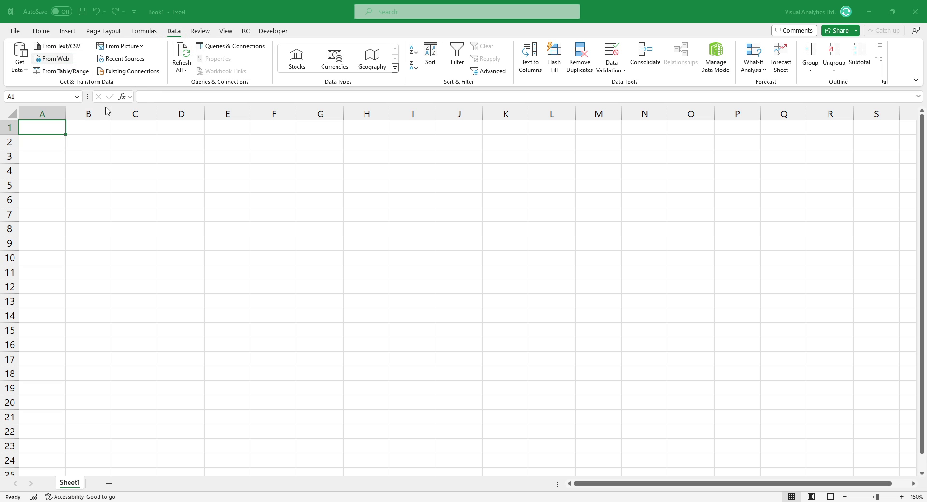
{"action": "key", "text": "ctrl+v"}
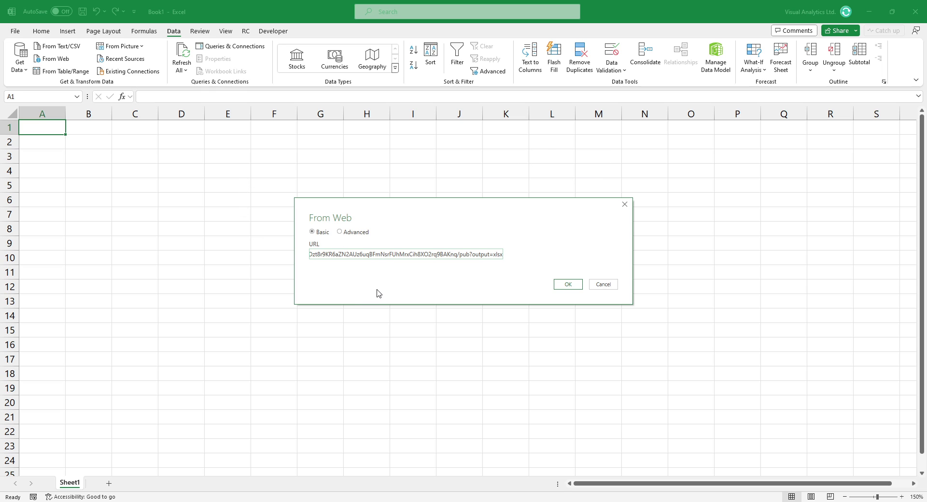
{"action": "left_click", "coordinate": [568, 284]}
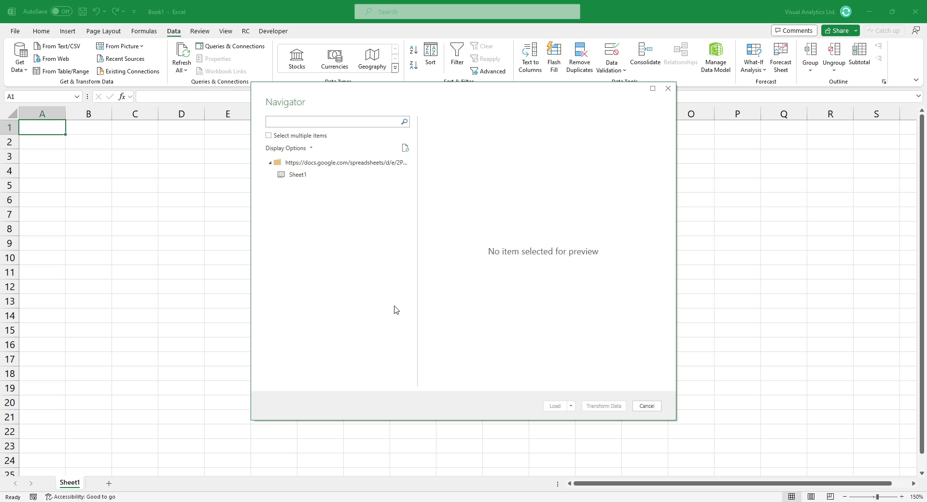
{"action": "left_click", "coordinate": [301, 179]}
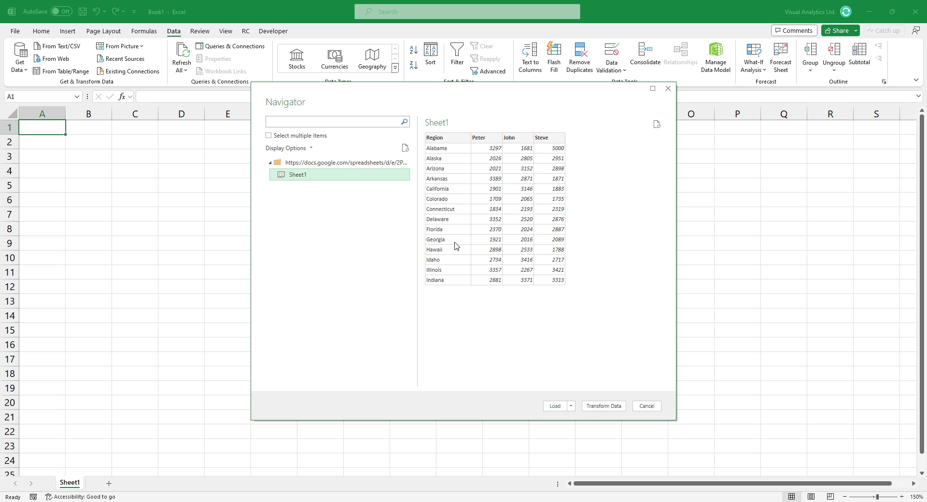
{"action": "left_click", "coordinate": [612, 409]}
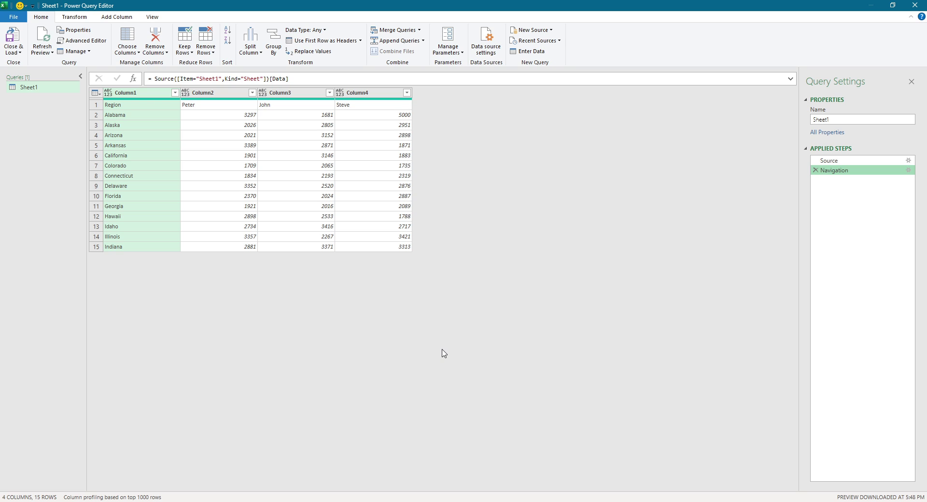
Promote the first row to column headers and load the query into the workbook.
{"action": "left_click", "coordinate": [96, 104]}
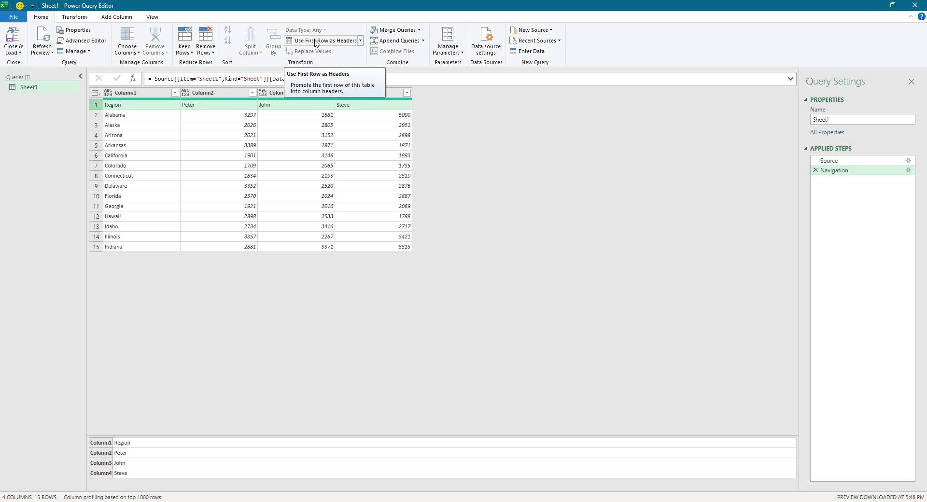
{"action": "left_click", "coordinate": [317, 42]}
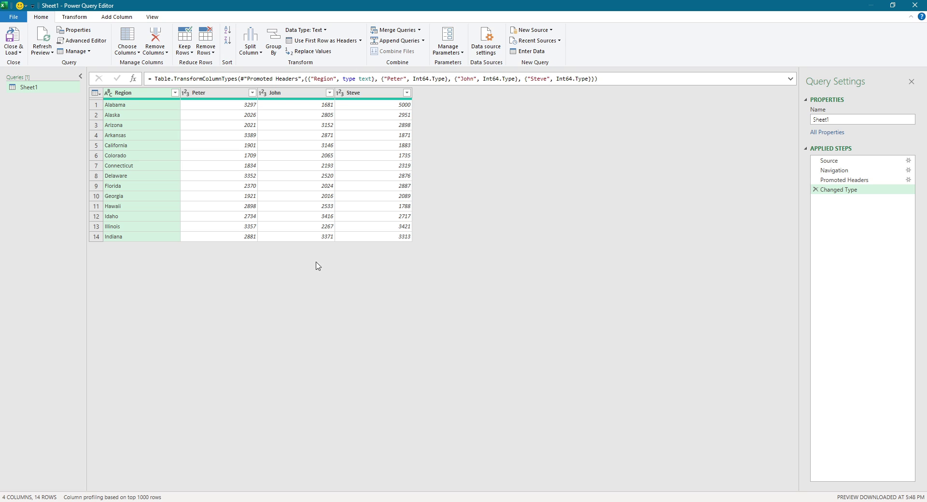
{"action": "left_click", "coordinate": [13, 36]}
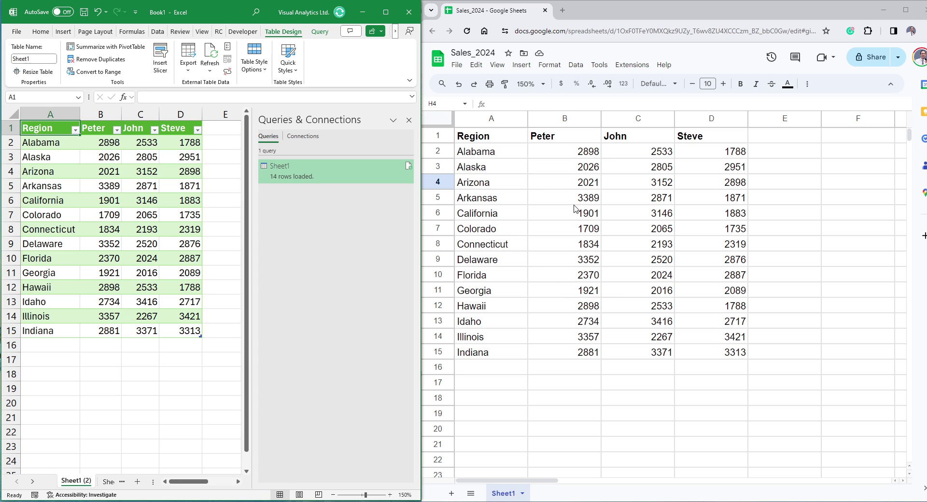
Change cell B2 for Alabama to 3200 in the Google sheet and refresh the linked Excel table.
{"action": "left_click", "coordinate": [583, 152]}
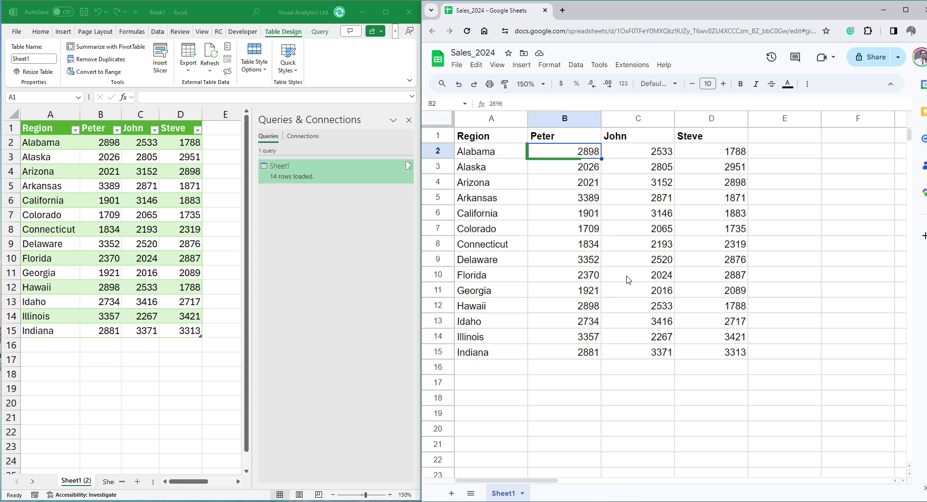
{"action": "type", "text": "3200"}
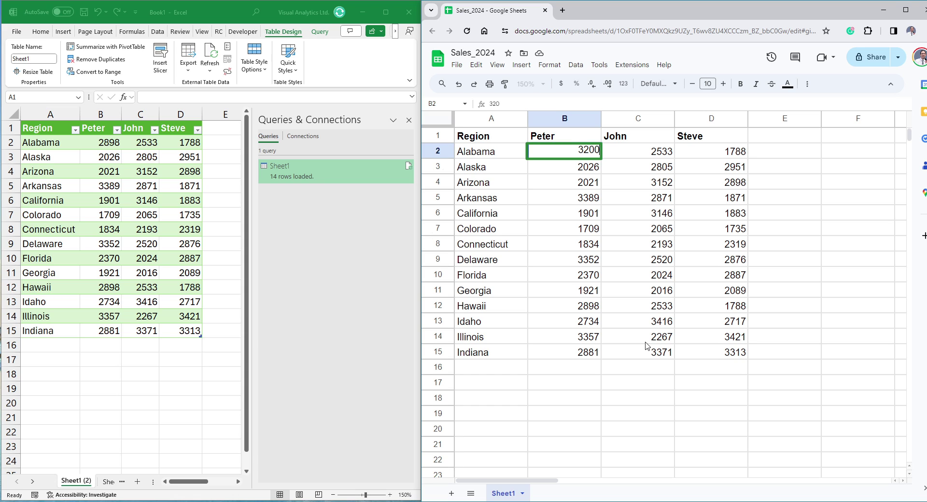
{"action": "key", "text": "Return"}
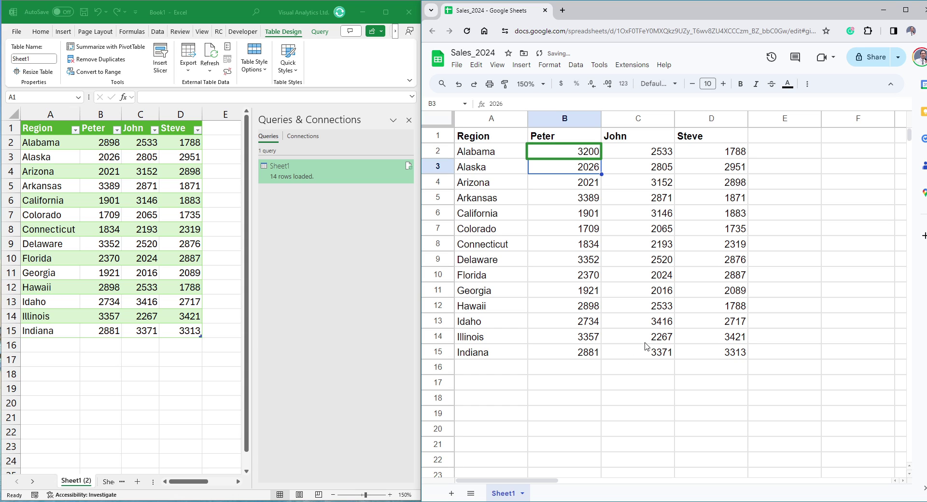
{"action": "left_click", "coordinate": [583, 154]}
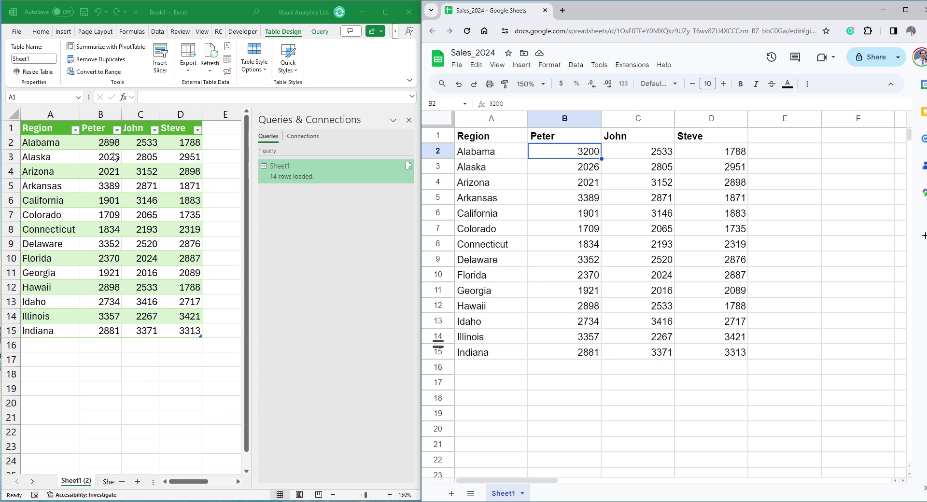
{"action": "left_click", "coordinate": [104, 141]}
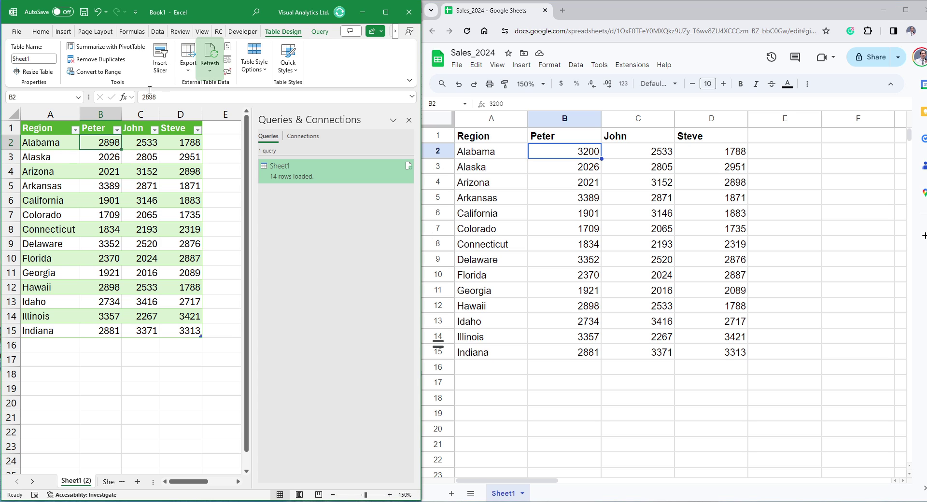
{"action": "left_click", "coordinate": [211, 53]}
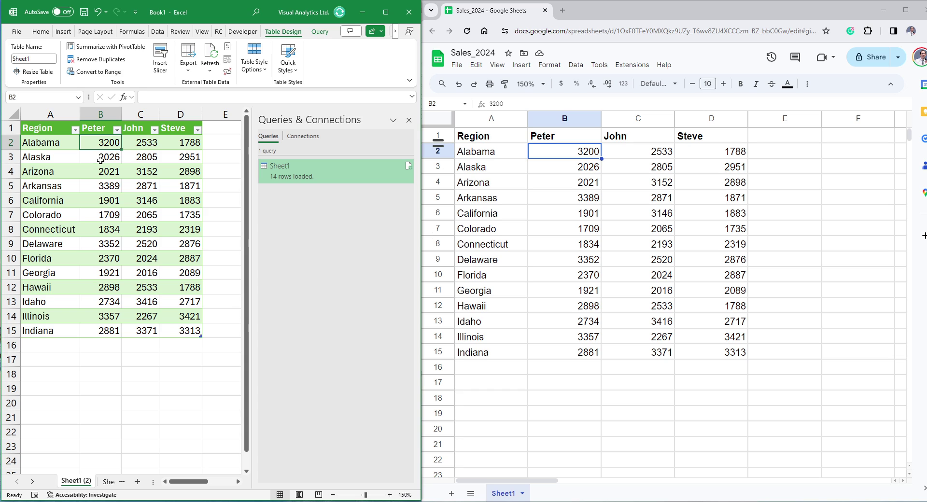
Add a New York row with 6514, 1228 and 7824 in row 16 of the Google sheet and refresh the Excel table.
{"action": "left_click", "coordinate": [487, 372]}
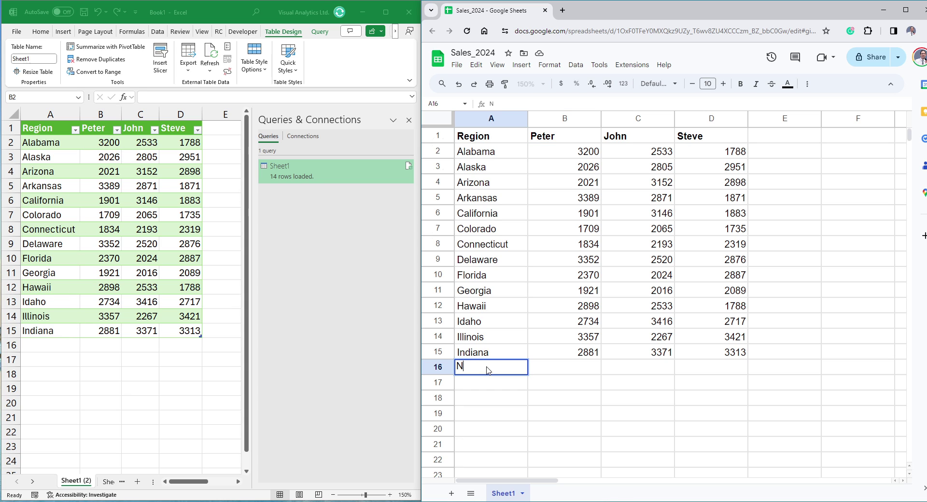
{"action": "type", "text": "New Y"}
{"action": "type", "text": "ork"}
{"action": "key", "text": "Tab"}
{"action": "type", "text": "6514"}
{"action": "key", "text": "Tab"}
{"action": "type", "text": "1228"}
{"action": "key", "text": "Tab"}
{"action": "type", "text": "7824"}
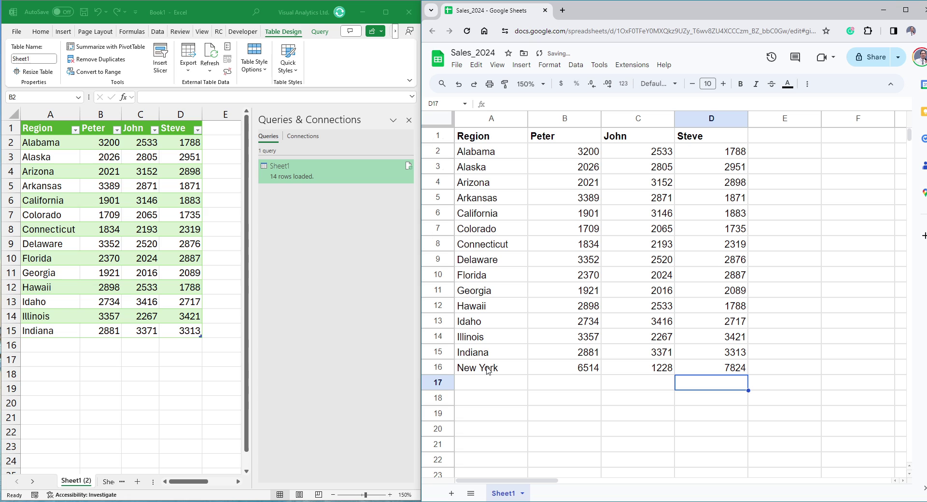
{"action": "left_click", "coordinate": [113, 202]}
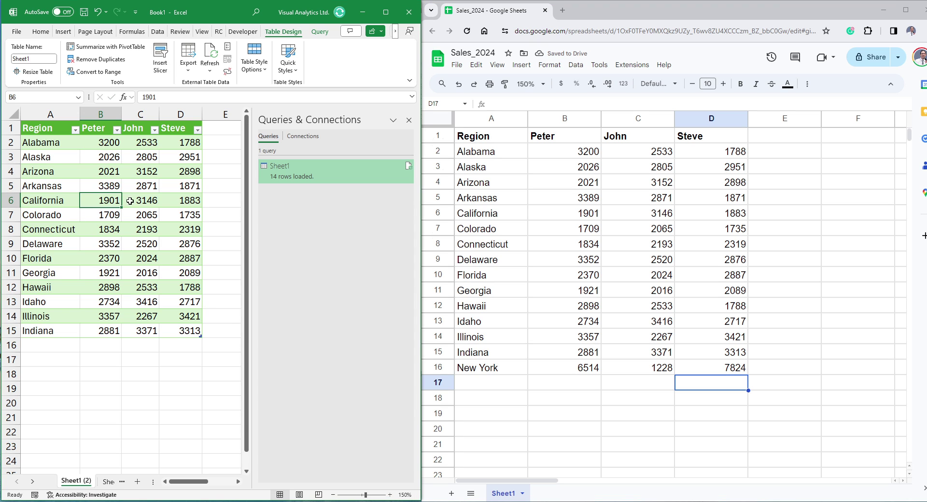
{"action": "left_click", "coordinate": [212, 54]}
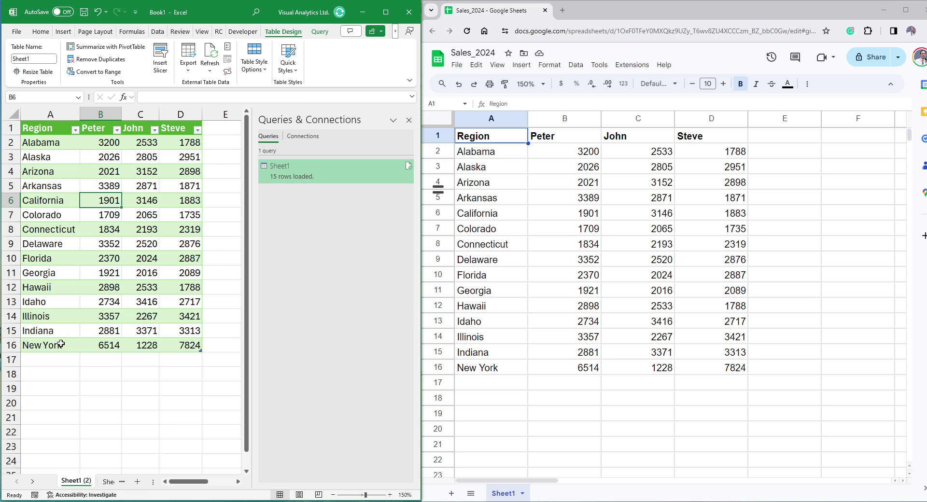
Set the Sheet1 query's properties to refresh automatically every 5 minutes.
{"action": "right_click", "coordinate": [340, 173]}
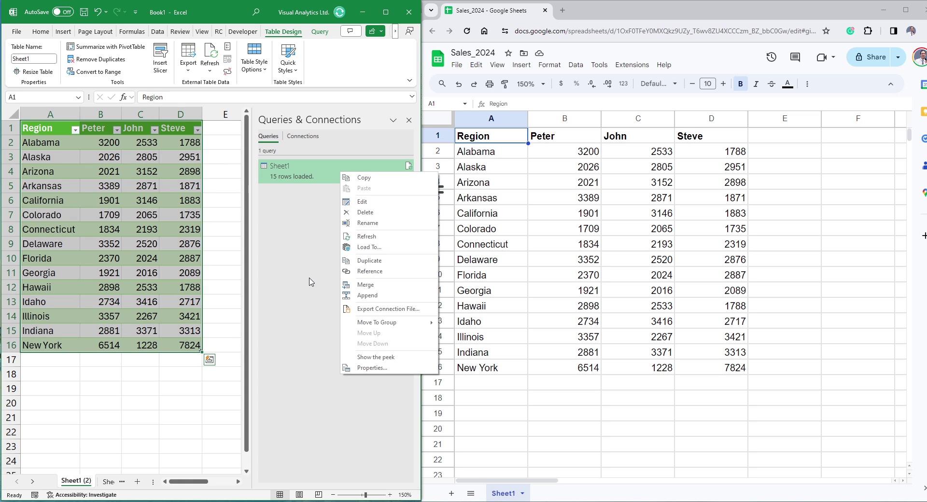
{"action": "left_click", "coordinate": [375, 369]}
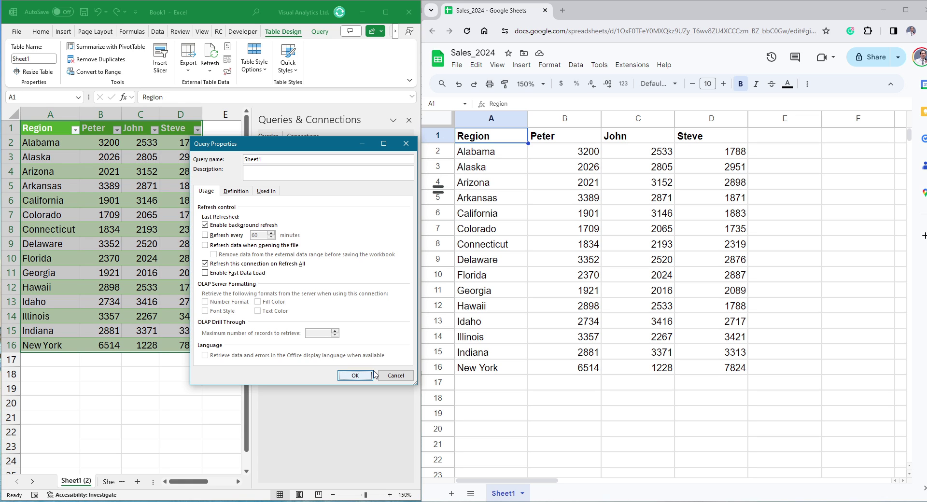
{"action": "left_click_drag", "start_coordinate": [315, 153], "coordinate": [415, 124]}
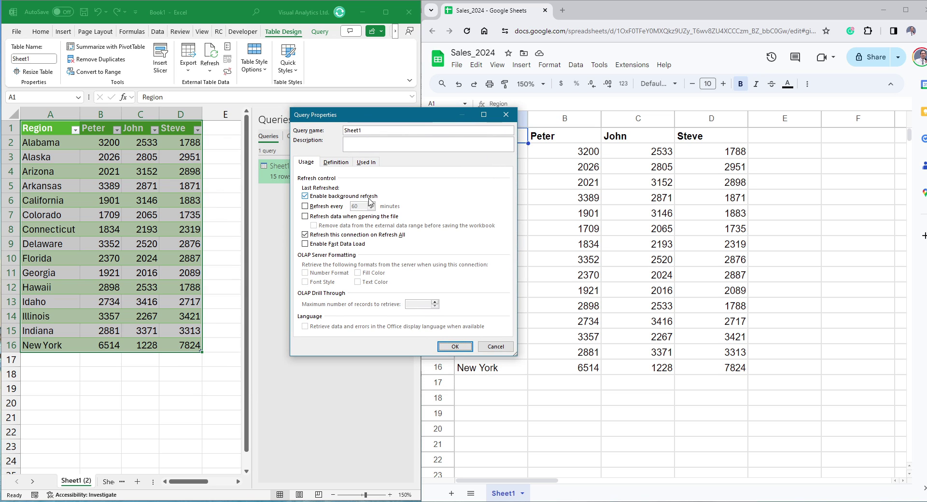
{"action": "left_click", "coordinate": [305, 208]}
{"action": "double_click", "coordinate": [362, 205]}
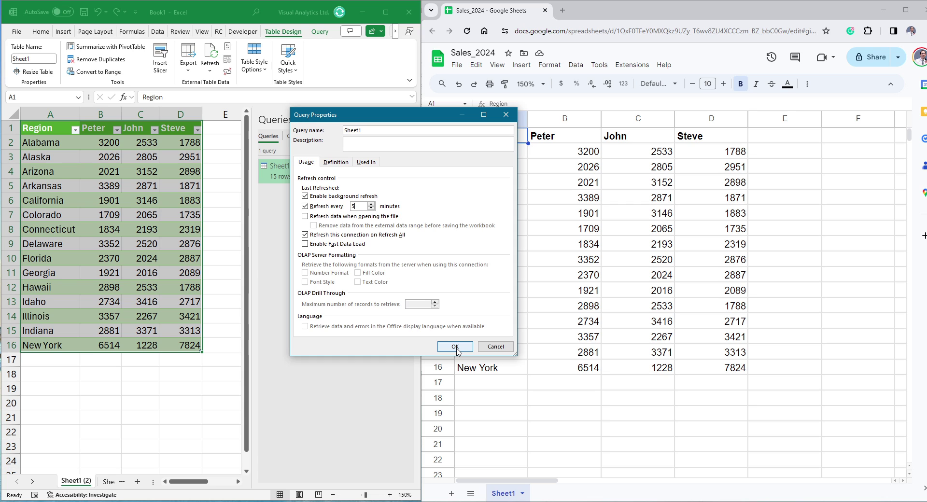
{"action": "left_click", "coordinate": [455, 346]}
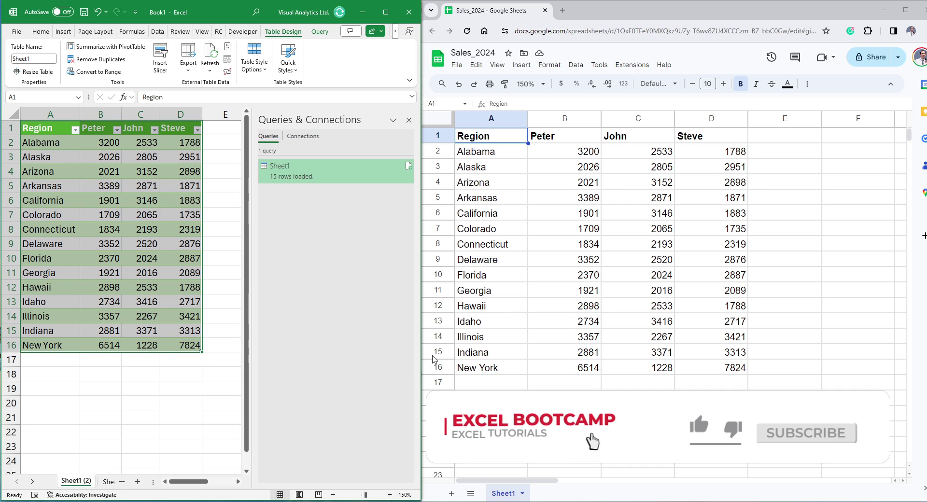